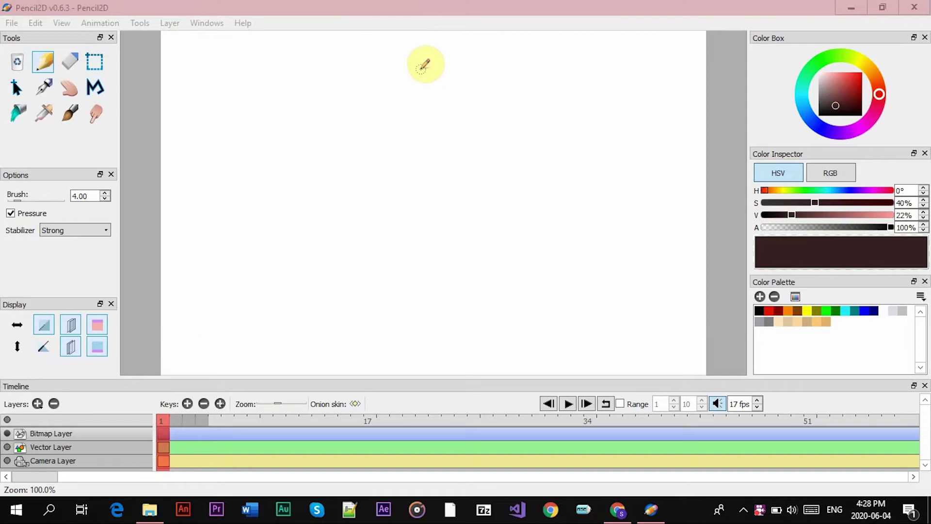
Step: Draw the ball on frame 1, add a keyframe with the ball lower on frame 2, then preview playback
{"action": "mouse_move", "coordinate": [432, 68]}
{"action": "left_mouse_down"}
{"action": "mouse_move", "coordinate": [402, 72]}
{"action": "mouse_move", "coordinate": [381, 91]}
{"action": "mouse_move", "coordinate": [377, 123]}
{"action": "mouse_move", "coordinate": [401, 136]}
{"action": "mouse_move", "coordinate": [433, 130]}
{"action": "mouse_move", "coordinate": [449, 87]}
{"action": "mouse_move", "coordinate": [418, 76]}
{"action": "left_mouse_up"}
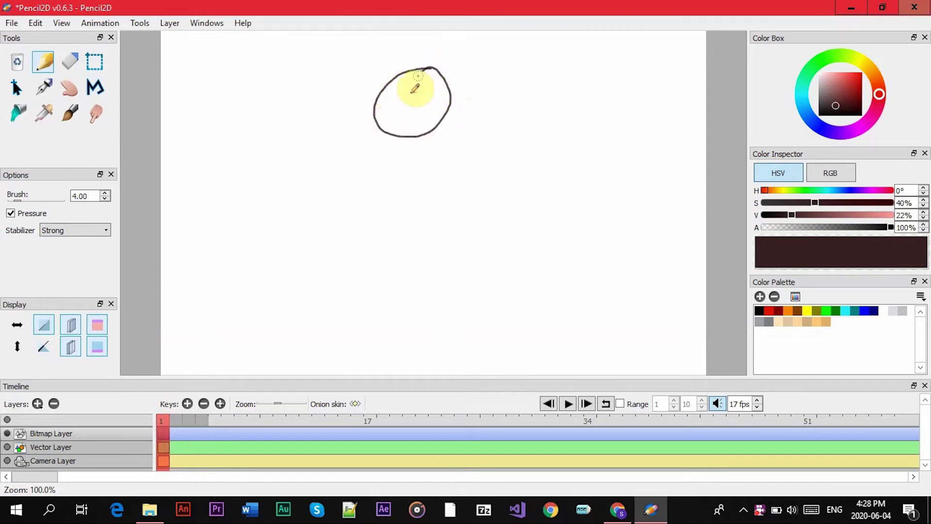
{"action": "left_click", "coordinate": [188, 404]}
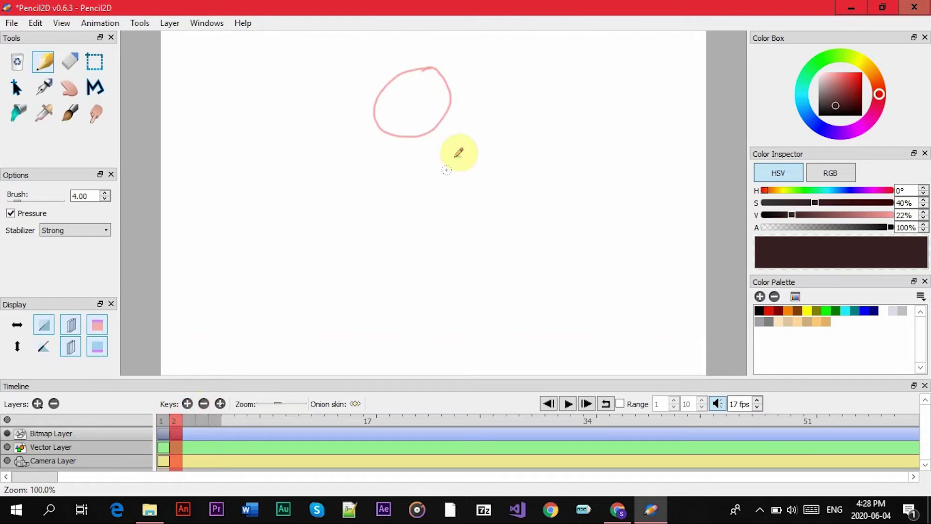
{"action": "mouse_move", "coordinate": [419, 117]}
{"action": "left_mouse_down"}
{"action": "mouse_move", "coordinate": [374, 160]}
{"action": "mouse_move", "coordinate": [449, 182]}
{"action": "mouse_move", "coordinate": [454, 166]}
{"action": "mouse_move", "coordinate": [423, 113]}
{"action": "left_mouse_up"}
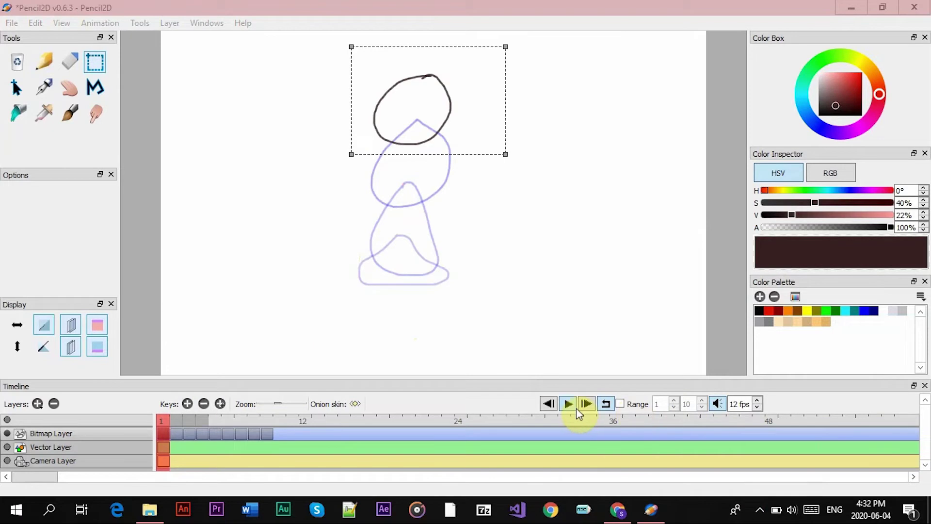
{"action": "left_click", "coordinate": [575, 406]}
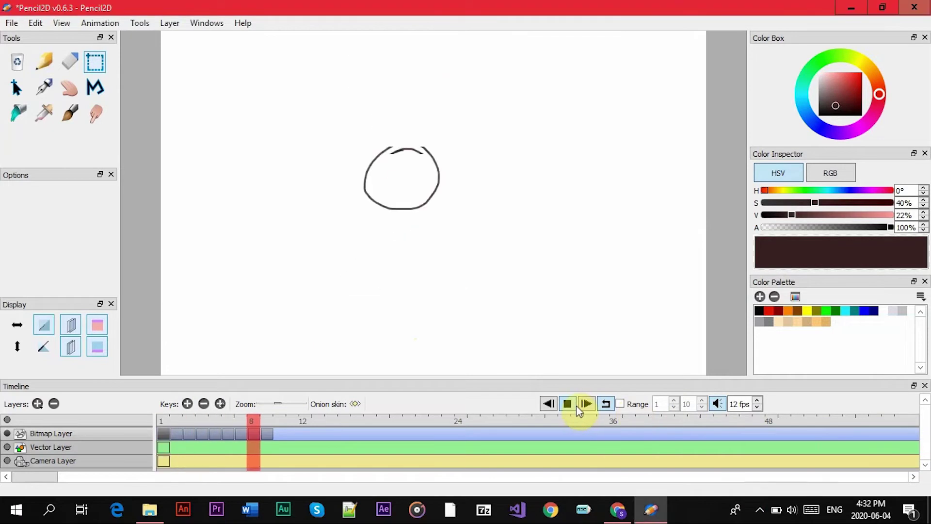
{"action": "left_click", "coordinate": [341, 268]}
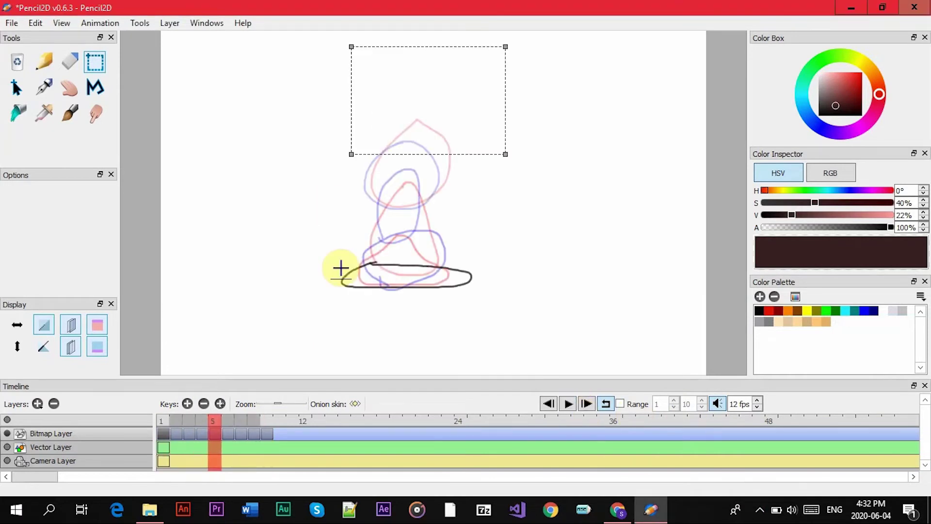
Step: Start a sound import from the File menu and create a new sound layer named sfx
{"action": "left_click", "coordinate": [9, 25]}
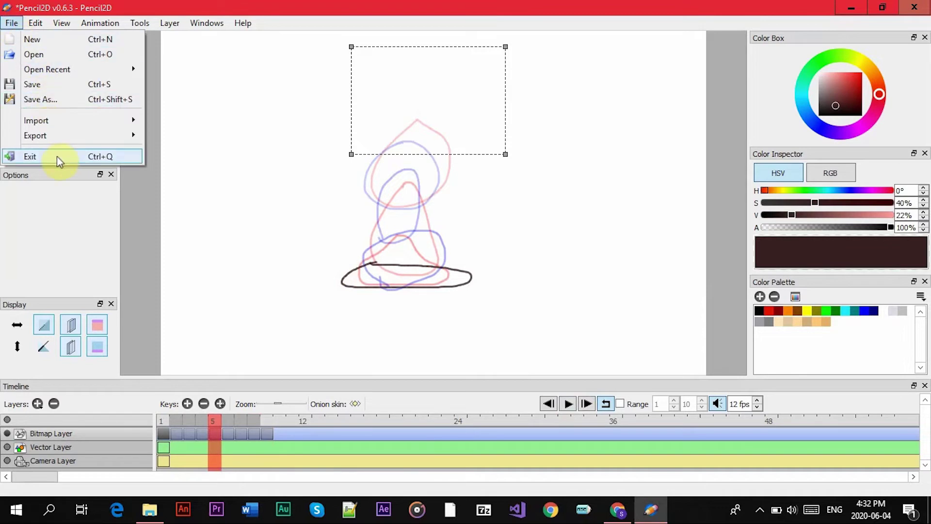
{"action": "mouse_move", "coordinate": [54, 127]}
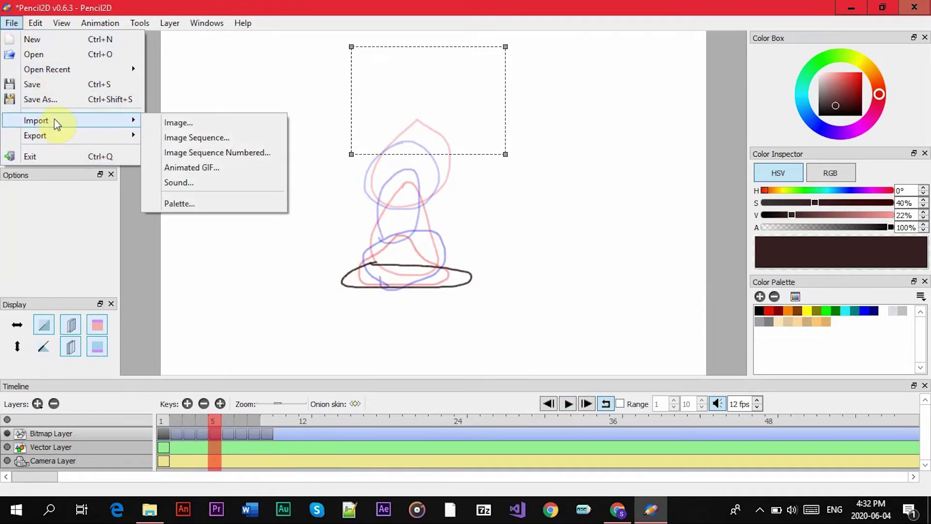
{"action": "left_click", "coordinate": [177, 183]}
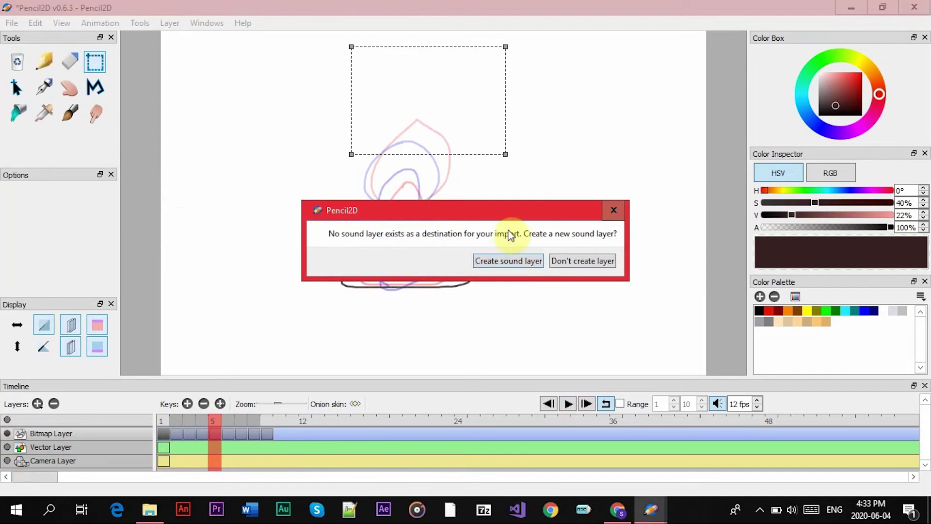
{"action": "left_click", "coordinate": [510, 261]}
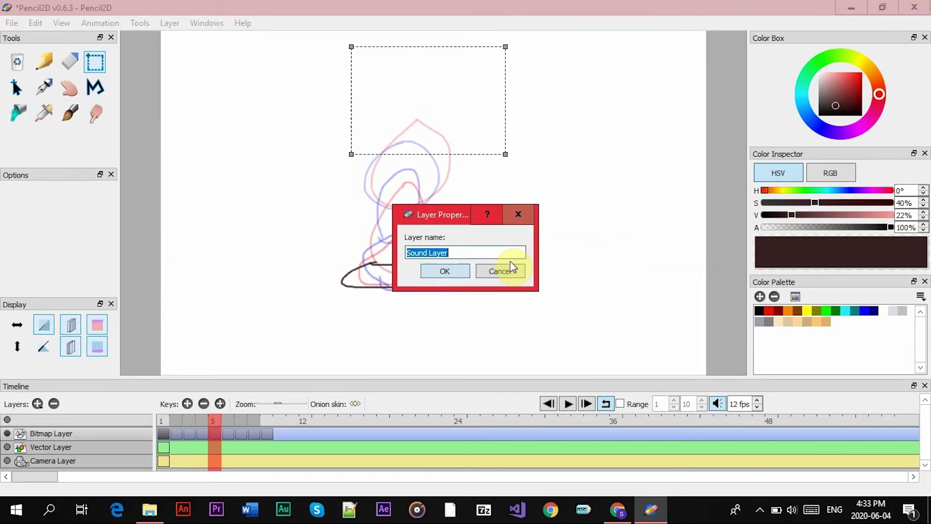
{"action": "type", "text": "sf"}
{"action": "type", "text": "d"}
{"action": "left_click", "coordinate": [511, 260]}
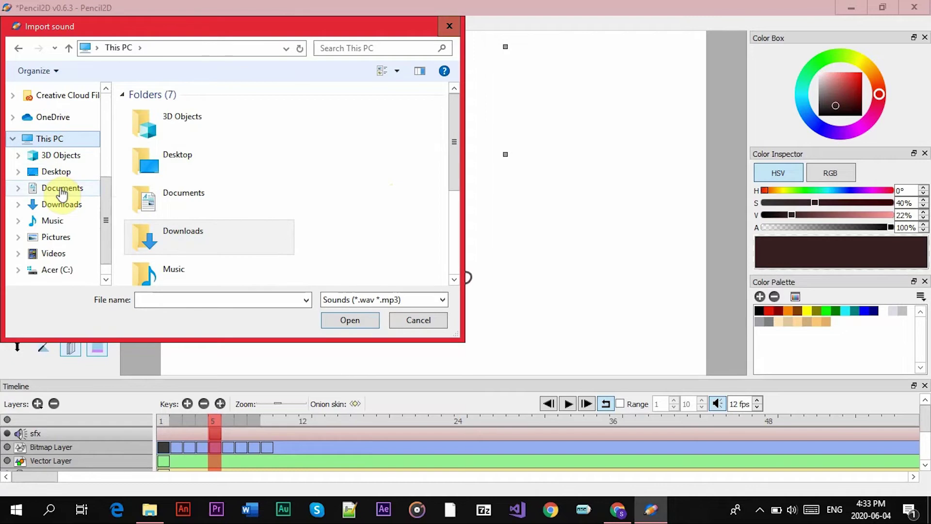
Step: Import the '360 spin kick with sound effect' file from Downloads onto the sfx layer
{"action": "left_click", "coordinate": [62, 204]}
{"action": "left_click", "coordinate": [187, 176]}
{"action": "double_click", "coordinate": [187, 164]}
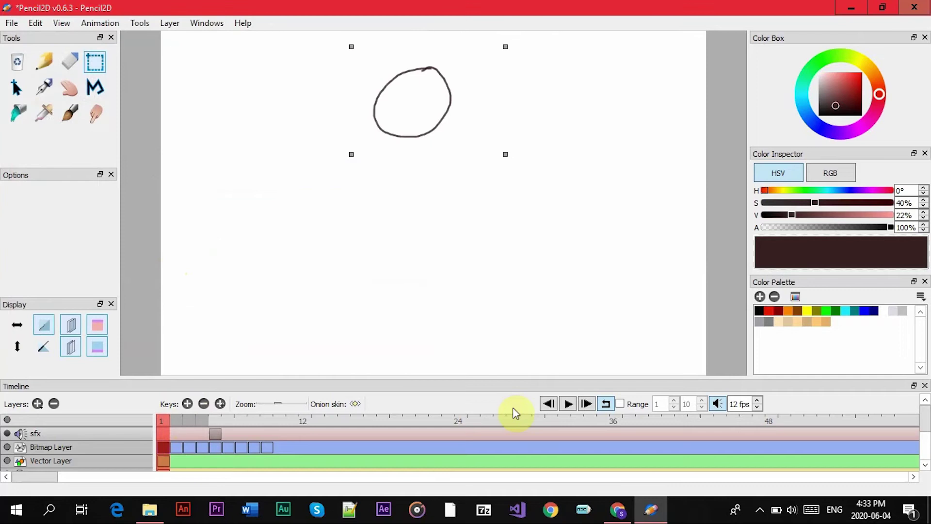
Step: Pan the canvas and preview the animation with its sound
{"action": "key", "text": "h"}
{"action": "left_click_drag", "start_coordinate": [311, 166], "coordinate": [276, 187]}
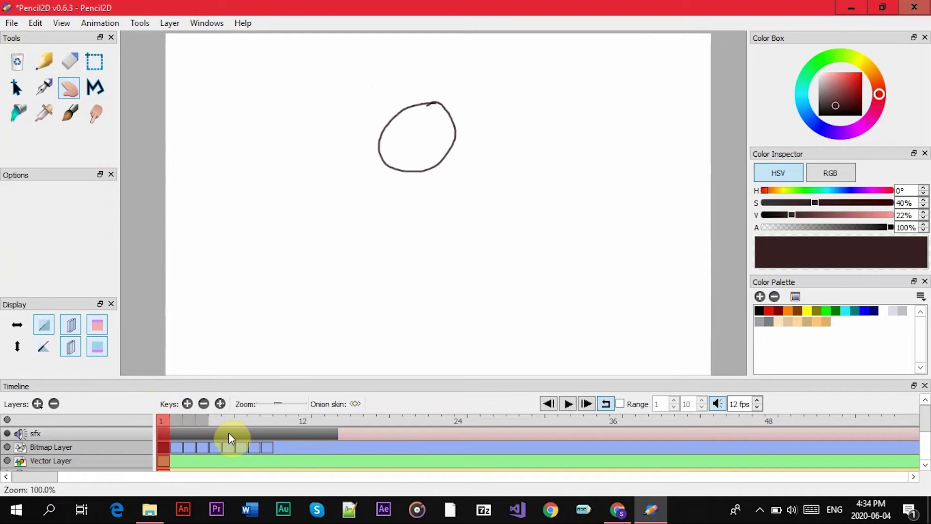
{"action": "left_click", "coordinate": [568, 403]}
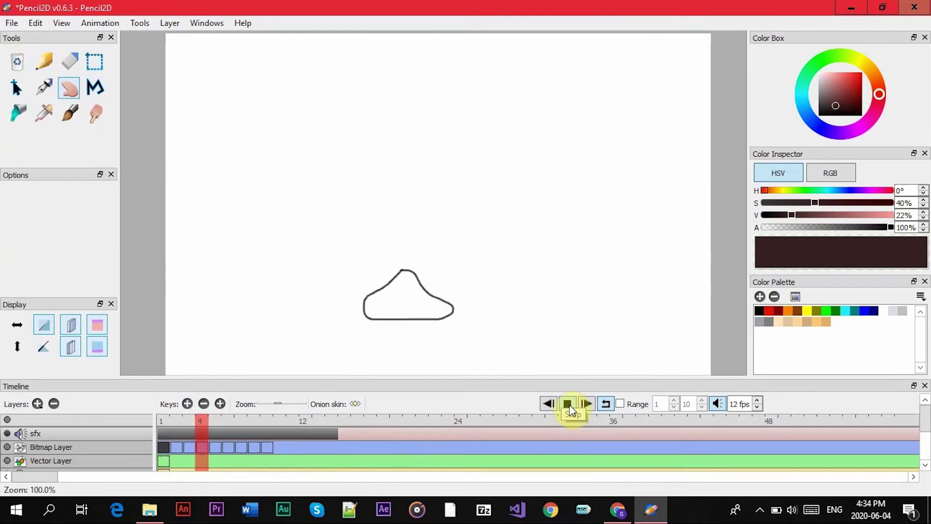
{"action": "left_click", "coordinate": [567, 404]}
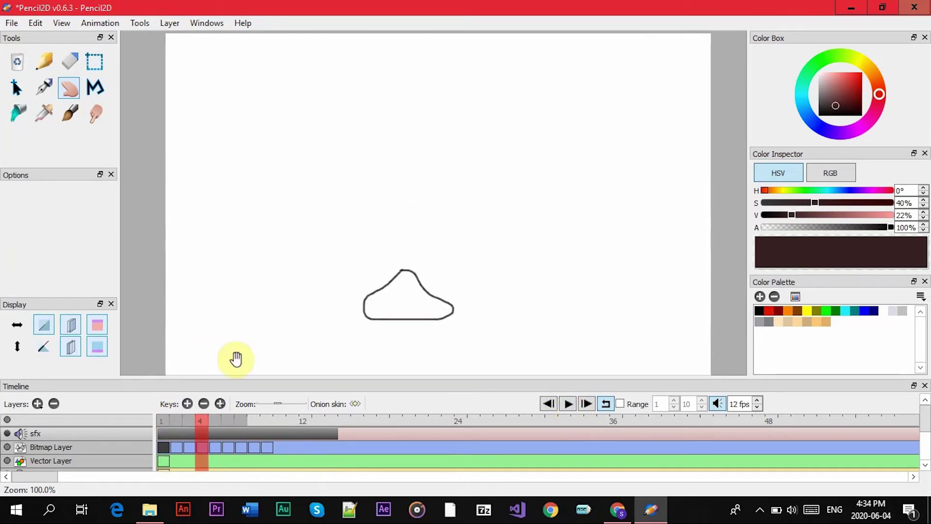
Step: Mute sound playback and select the sfx layer
{"action": "left_click", "coordinate": [162, 453]}
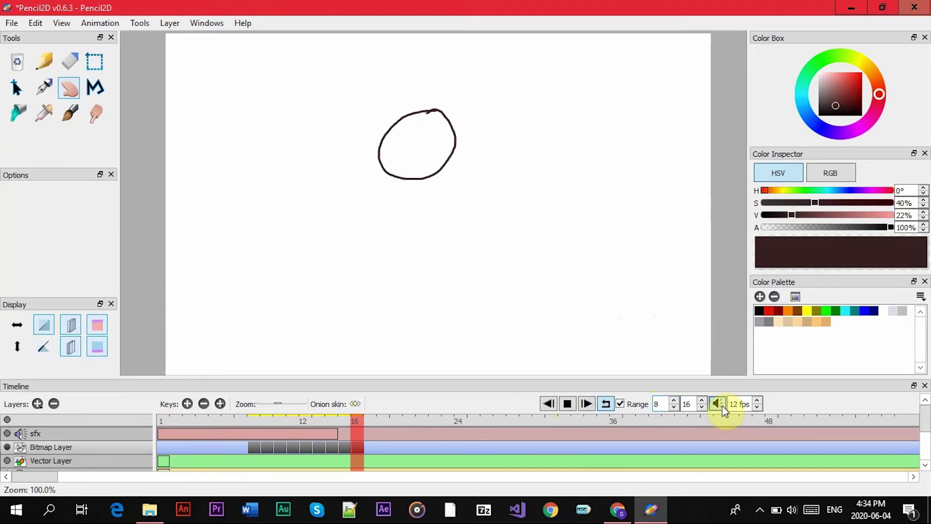
{"action": "left_click", "coordinate": [718, 404]}
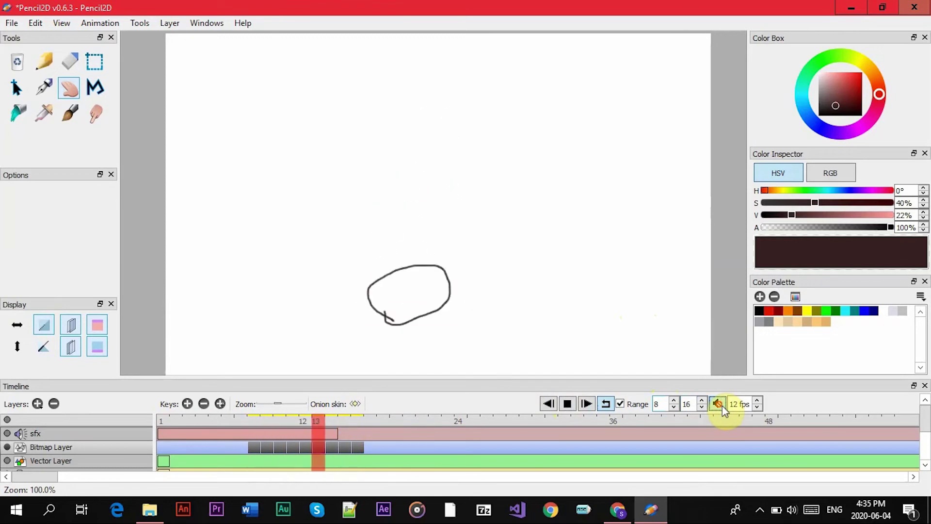
{"action": "left_click", "coordinate": [250, 432]}
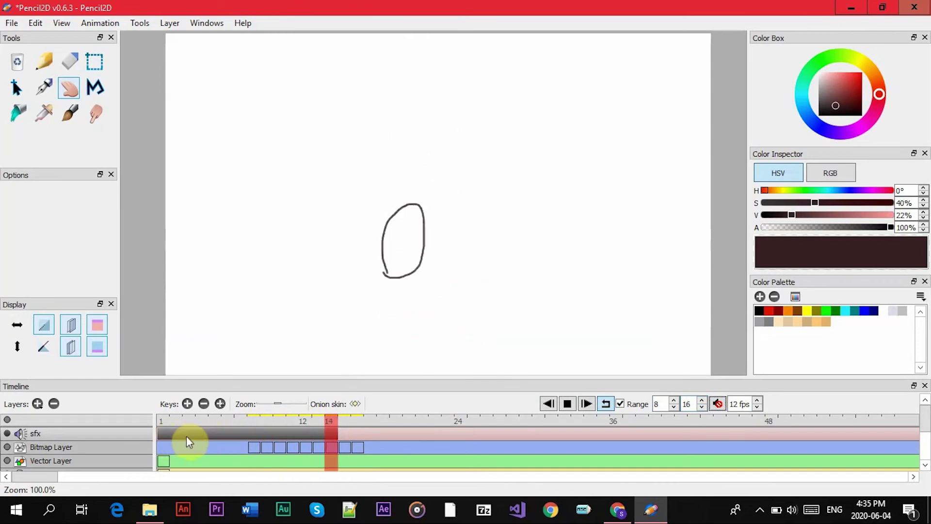
Step: Close the open menus and shift the sfx clip along the timeline
{"action": "left_click", "coordinate": [58, 28]}
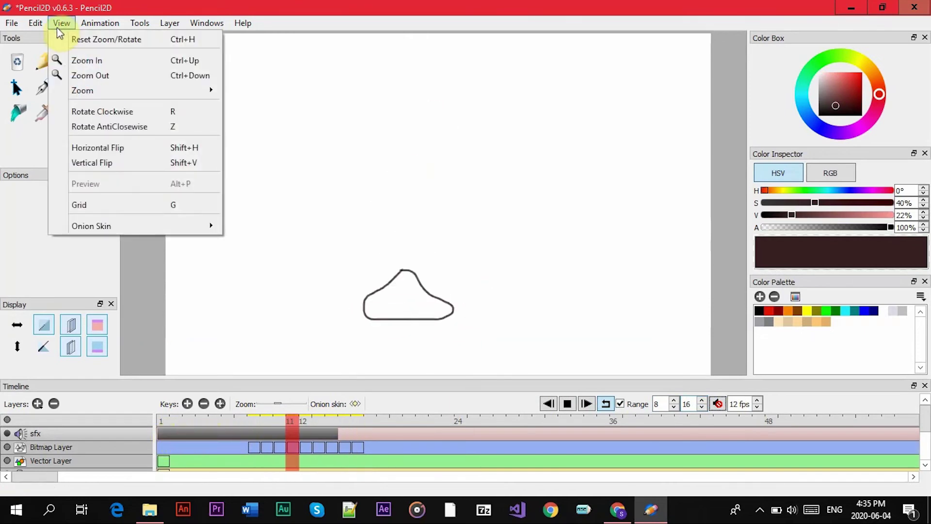
{"action": "mouse_move", "coordinate": [34, 27]}
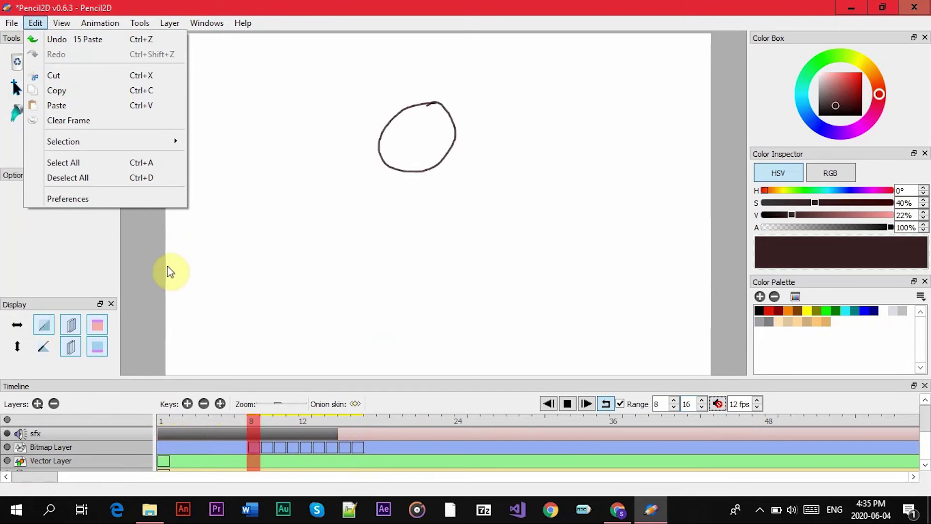
{"action": "left_click", "coordinate": [150, 268]}
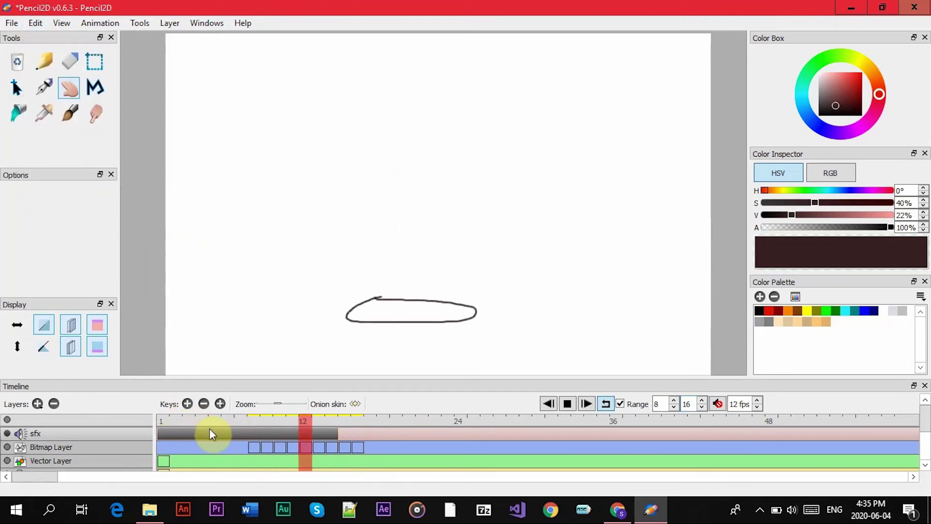
{"action": "left_click_drag", "start_coordinate": [289, 436], "coordinate": [257, 426]}
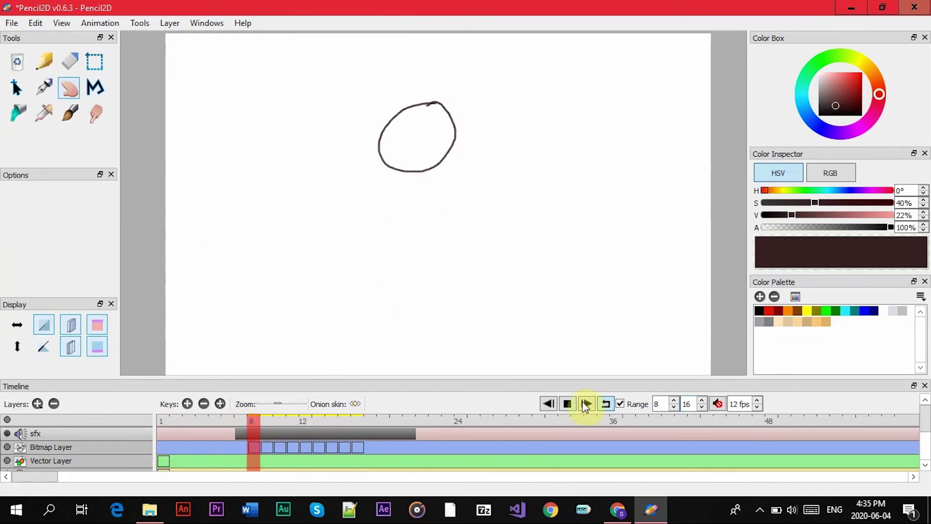
Step: Turn sound on, disable the 8–16 range, stop playback, and start the clip near frame 3
{"action": "left_click", "coordinate": [716, 415]}
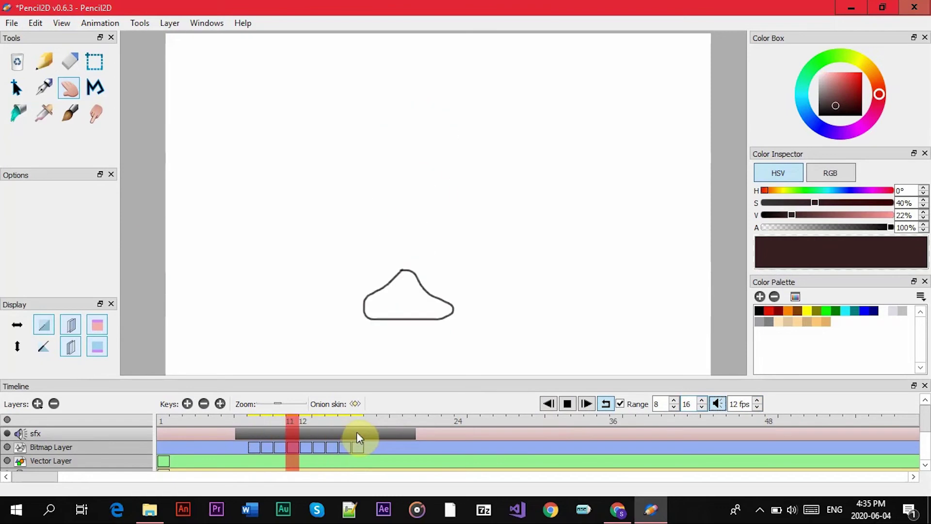
{"action": "left_click", "coordinate": [620, 404]}
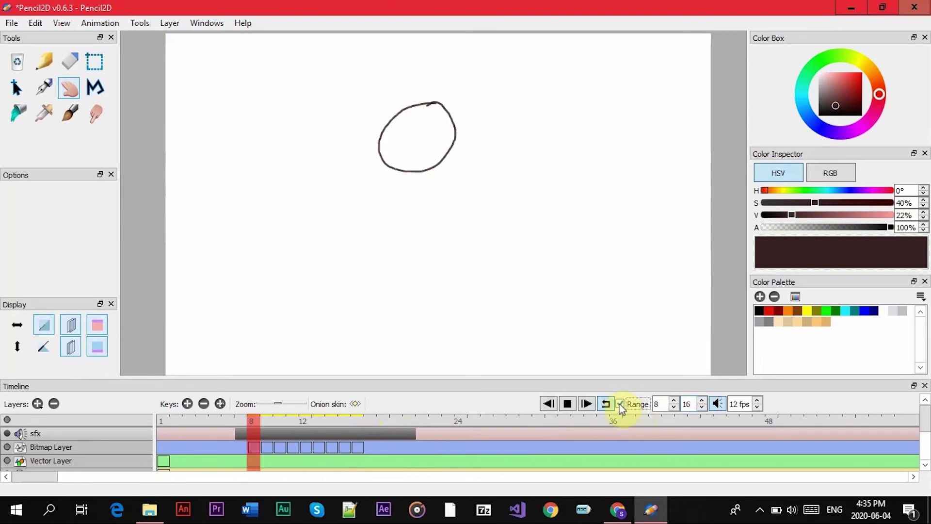
{"action": "left_click", "coordinate": [567, 410]}
{"action": "mouse_move", "coordinate": [238, 433]}
{"action": "left_mouse_down"}
{"action": "mouse_move", "coordinate": [279, 439]}
{"action": "mouse_move", "coordinate": [181, 446]}
{"action": "mouse_move", "coordinate": [278, 460]}
{"action": "mouse_move", "coordinate": [197, 456]}
{"action": "mouse_move", "coordinate": [265, 449]}
{"action": "mouse_move", "coordinate": [187, 442]}
{"action": "mouse_move", "coordinate": [301, 447]}
{"action": "mouse_move", "coordinate": [284, 431]}
{"action": "mouse_move", "coordinate": [339, 442]}
{"action": "mouse_move", "coordinate": [298, 431]}
{"action": "mouse_move", "coordinate": [382, 432]}
{"action": "mouse_move", "coordinate": [249, 430]}
{"action": "mouse_move", "coordinate": [184, 417]}
{"action": "mouse_move", "coordinate": [315, 429]}
{"action": "left_mouse_up"}
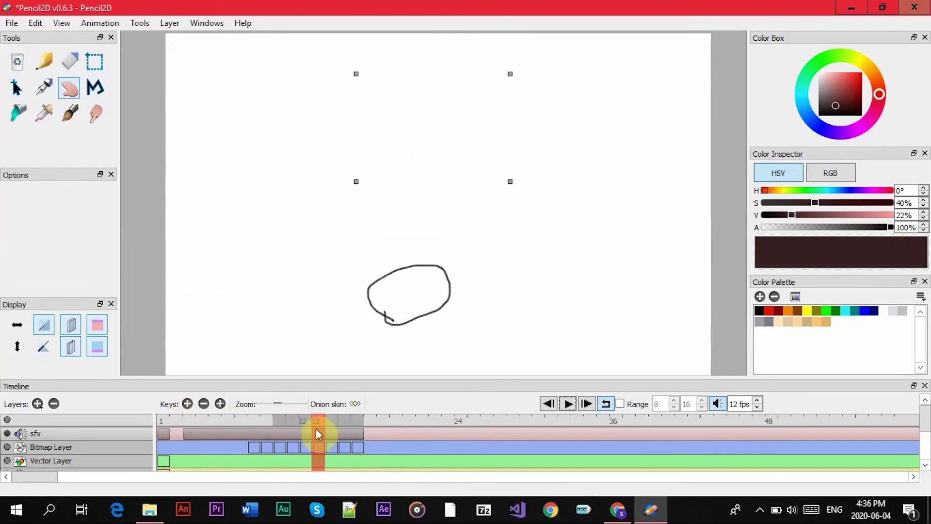
Step: Delete the sfx sound clip and move the playhead back toward frame 1
{"action": "left_click", "coordinate": [323, 433]}
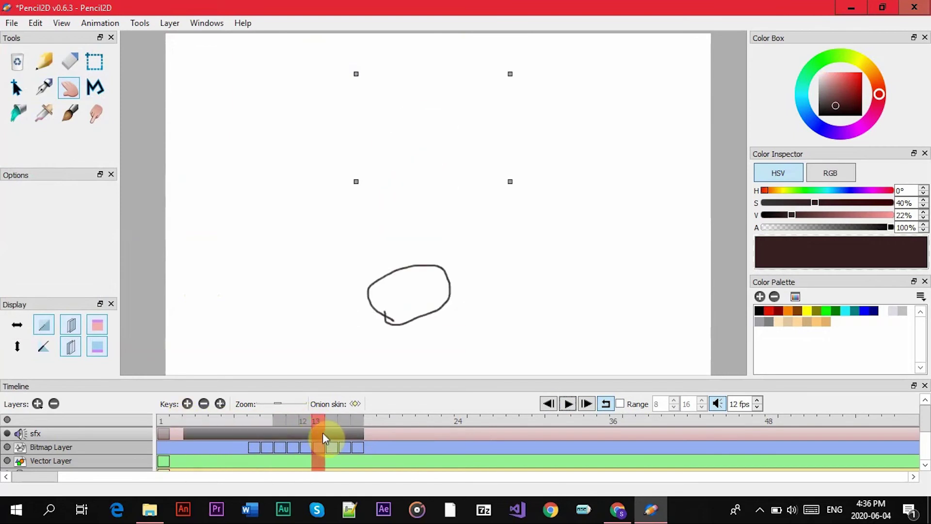
{"action": "left_click", "coordinate": [203, 405]}
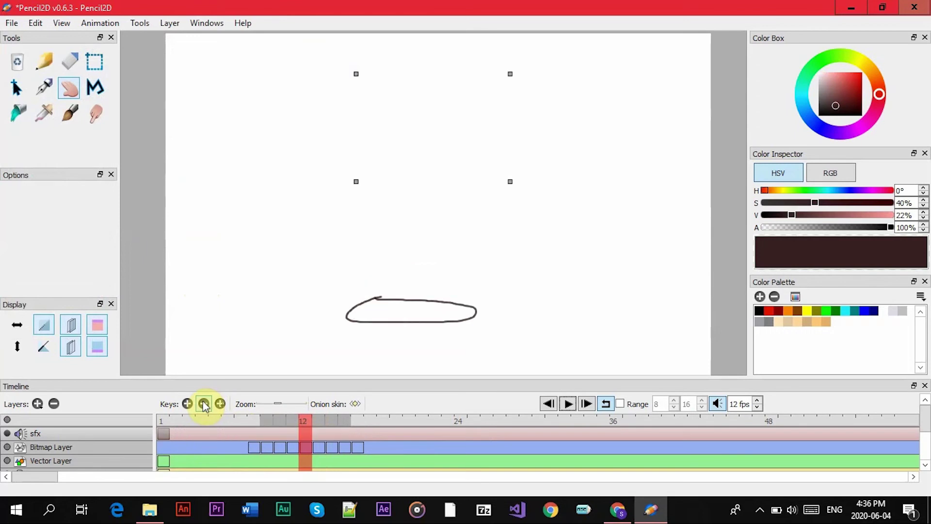
{"action": "mouse_move", "coordinate": [181, 425]}
{"action": "left_mouse_down"}
{"action": "mouse_move", "coordinate": [175, 431]}
{"action": "mouse_move", "coordinate": [211, 431]}
{"action": "mouse_move", "coordinate": [139, 430]}
{"action": "left_mouse_up"}
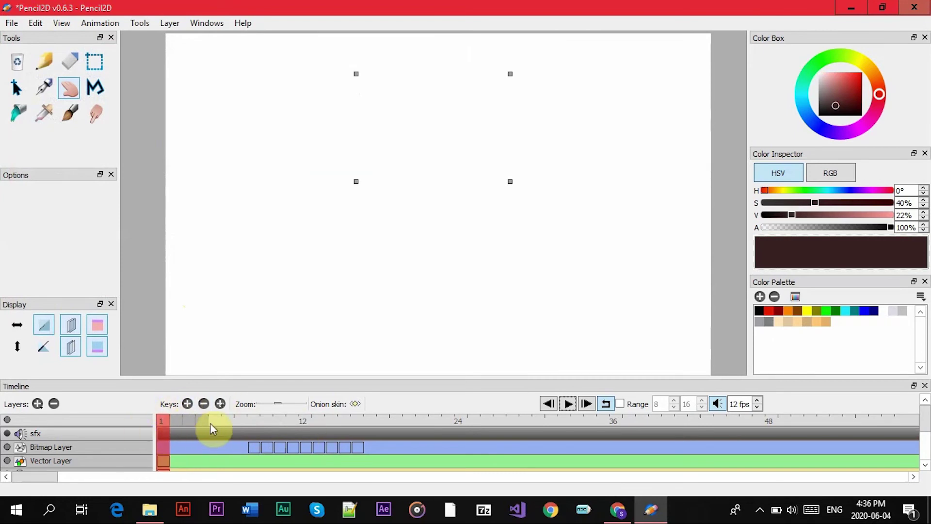
Step: Play, stop, and scrub through the frames to review the bounce
{"action": "left_click", "coordinate": [568, 405]}
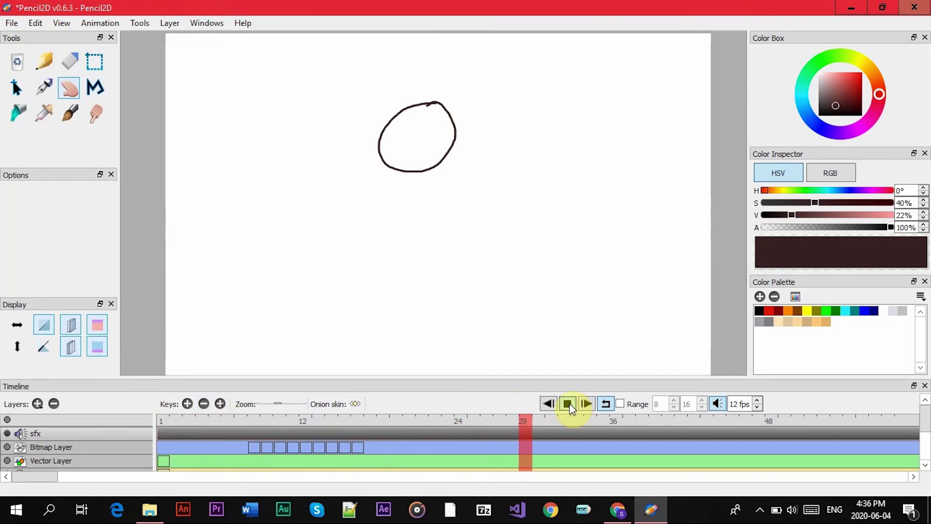
{"action": "left_click", "coordinate": [568, 405]}
{"action": "left_click_drag", "start_coordinate": [566, 420], "coordinate": [161, 425]}
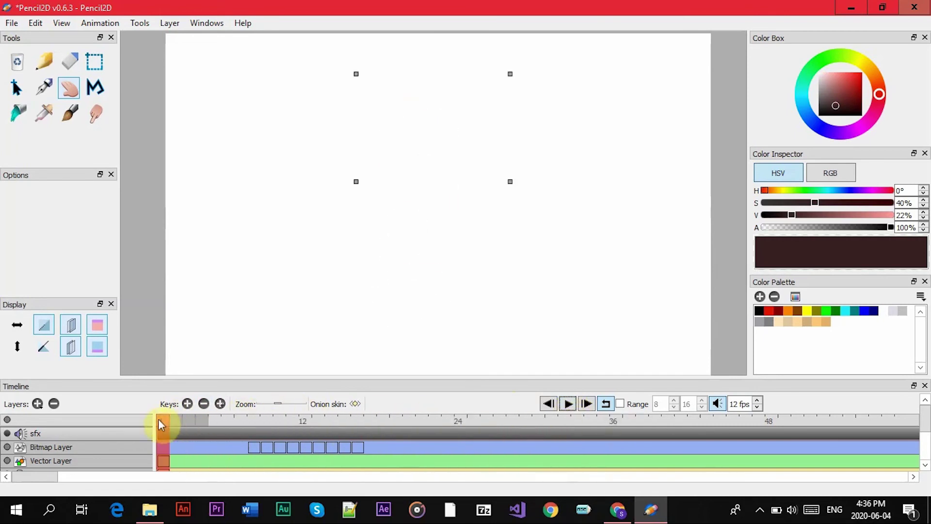
Step: Toggle sound off and on during playback, ending with sound muted
{"action": "left_click", "coordinate": [718, 399]}
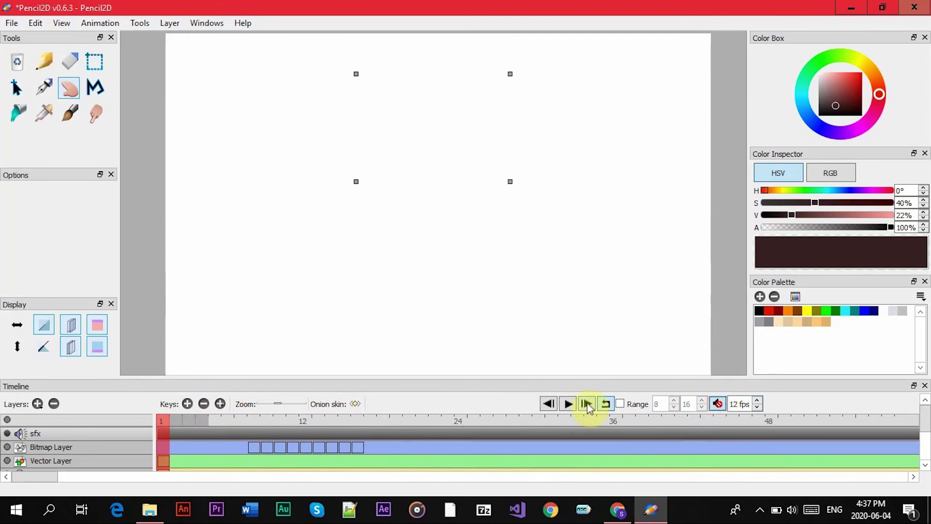
{"action": "left_click", "coordinate": [569, 405]}
{"action": "left_click", "coordinate": [718, 404]}
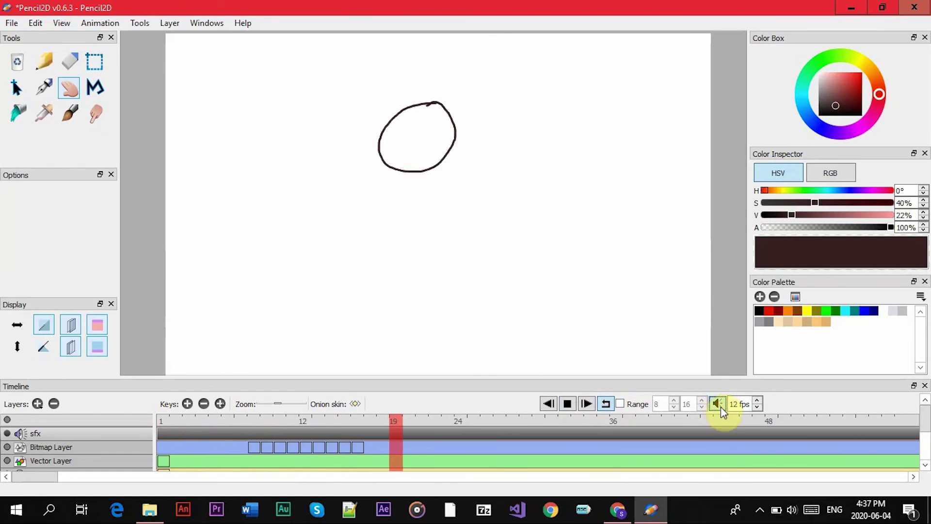
{"action": "left_click", "coordinate": [717, 405]}
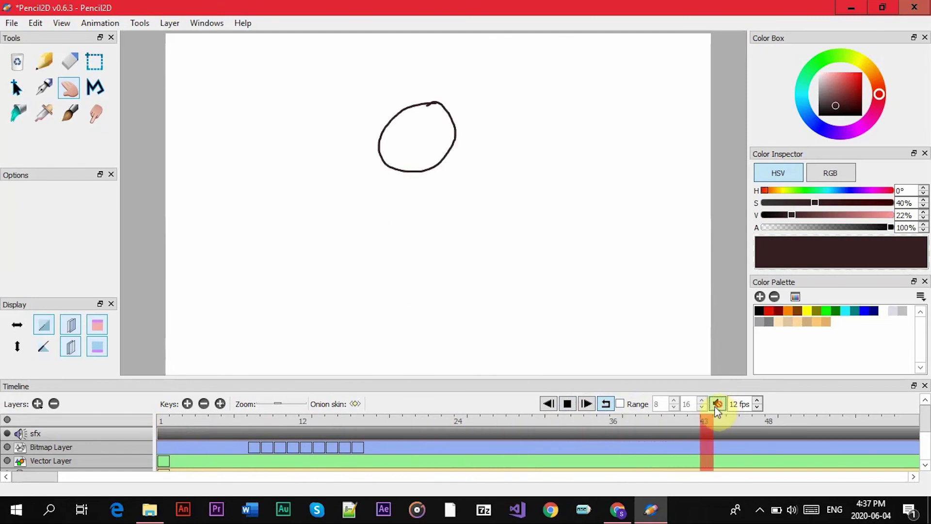
Step: Scrub the timeline back to frame 1, then forward, stopping on frame 24
{"action": "left_click_drag", "start_coordinate": [306, 421], "coordinate": [283, 419]}
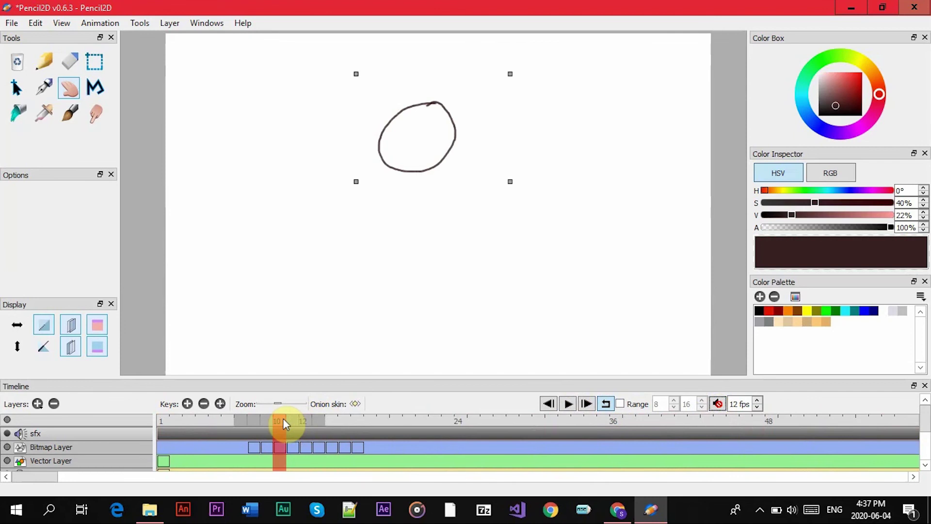
{"action": "left_click_drag", "start_coordinate": [283, 419], "coordinate": [167, 421]}
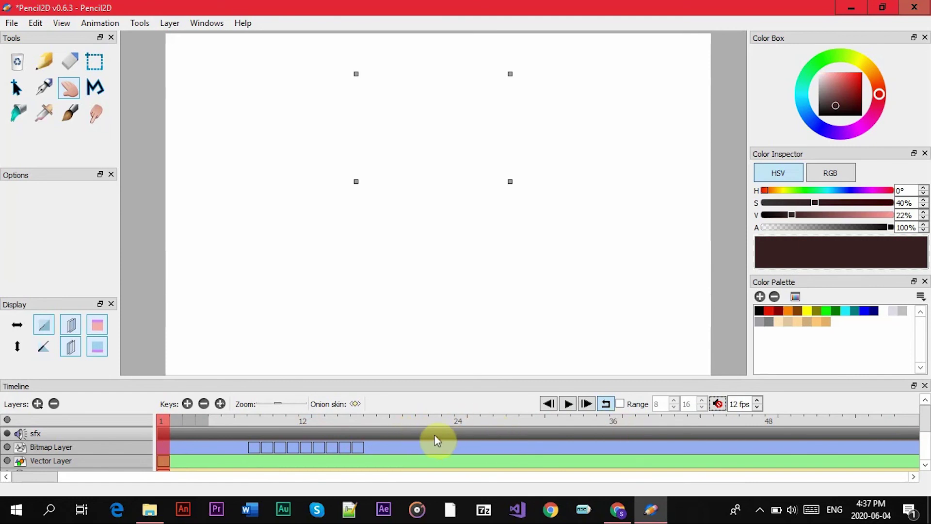
{"action": "mouse_move", "coordinate": [415, 422]}
{"action": "left_mouse_down"}
{"action": "mouse_move", "coordinate": [528, 429]}
{"action": "mouse_move", "coordinate": [409, 440]}
{"action": "mouse_move", "coordinate": [377, 427]}
{"action": "mouse_move", "coordinate": [424, 431]}
{"action": "left_mouse_up"}
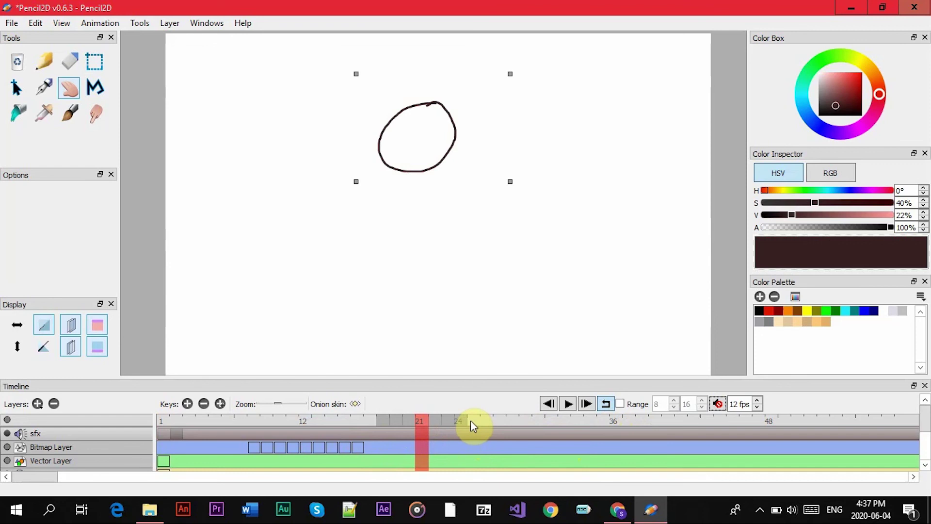
{"action": "left_click", "coordinate": [464, 420]}
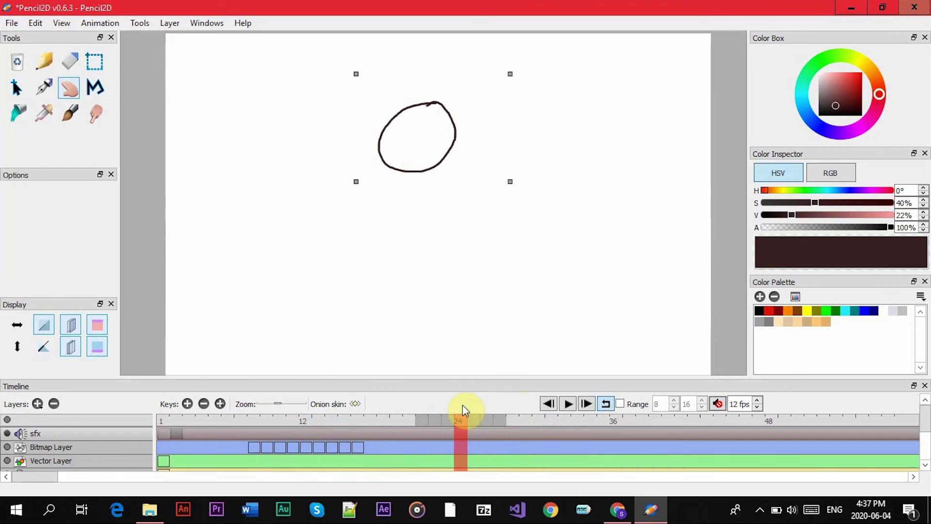